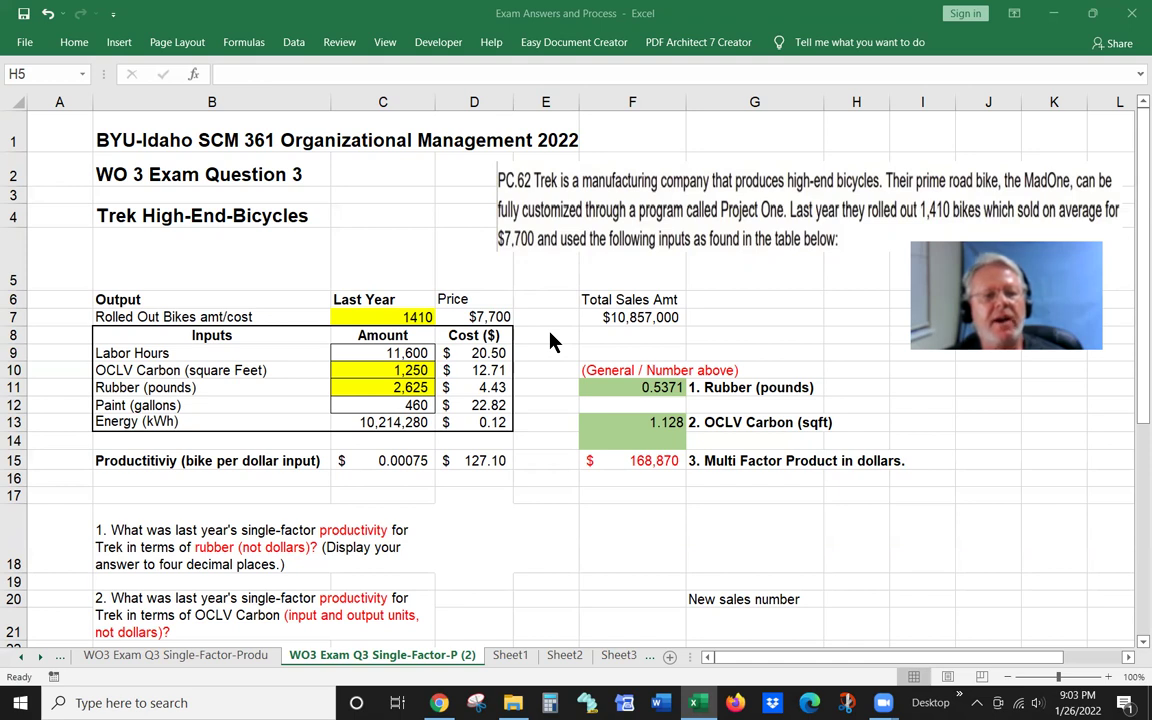
- Inspect the total sales formula in F7, then the rubber productivity formula =C7/C11 in F11
click(634, 317)
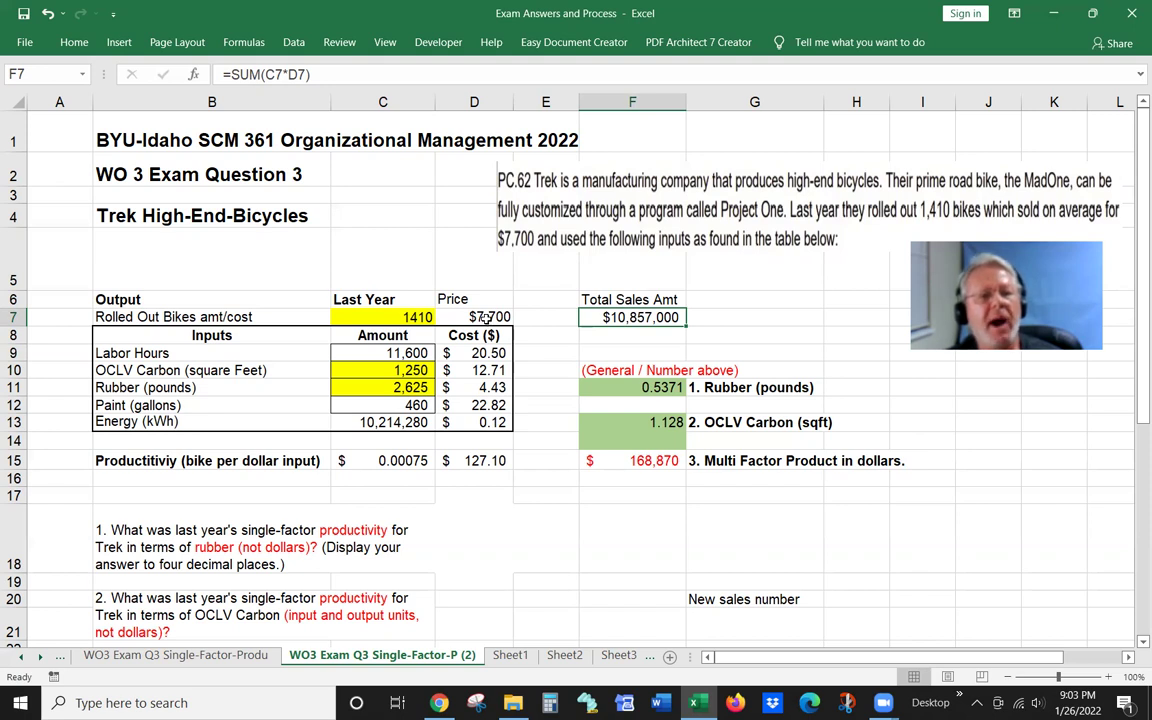
click(658, 340)
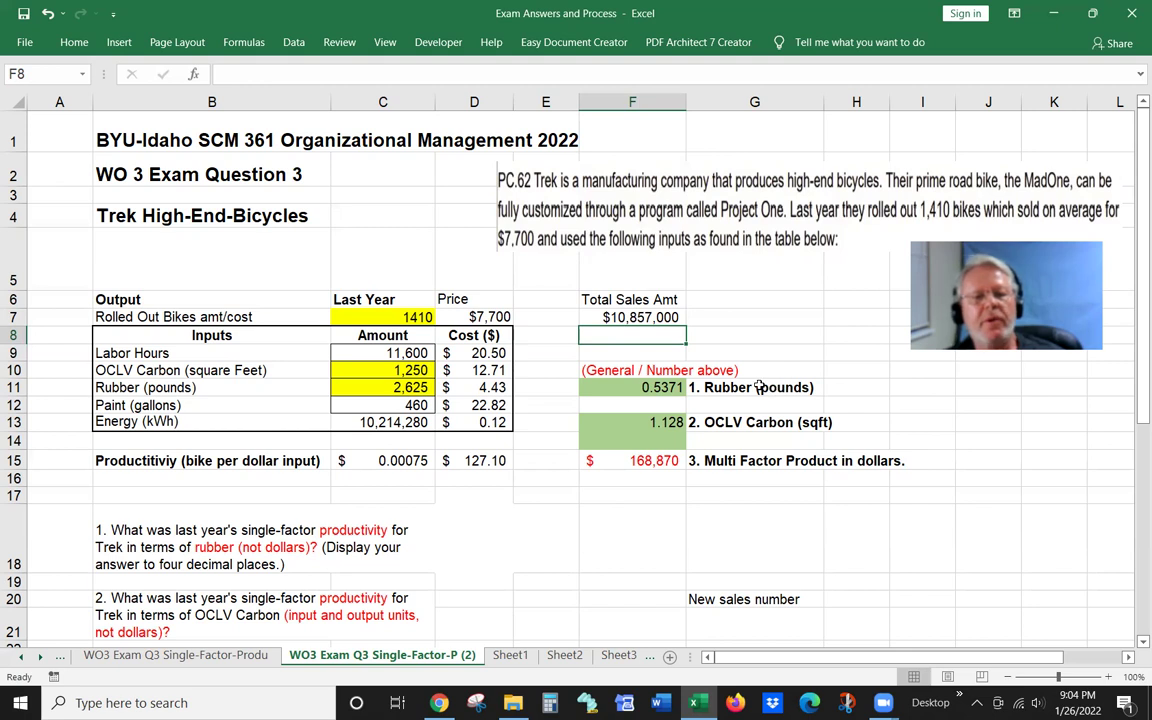
click(663, 385)
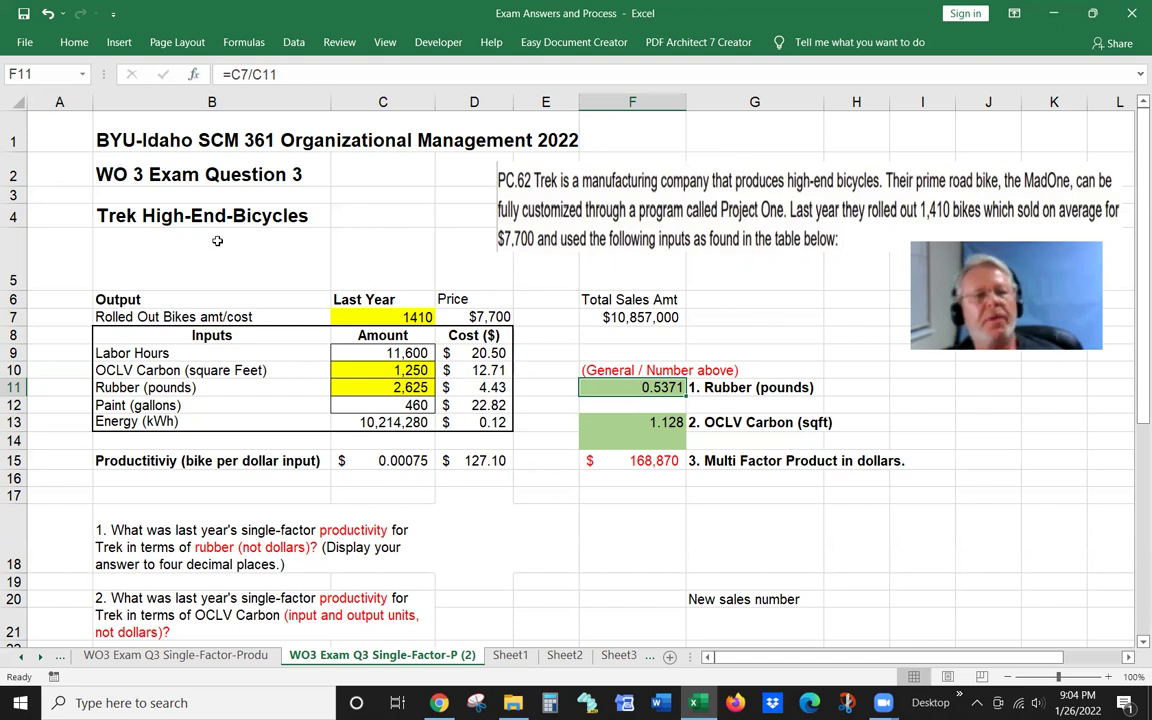
- Add and remove a decimal on F11 so it shows 0.5371, and pin the Home ribbon open
click(86, 45)
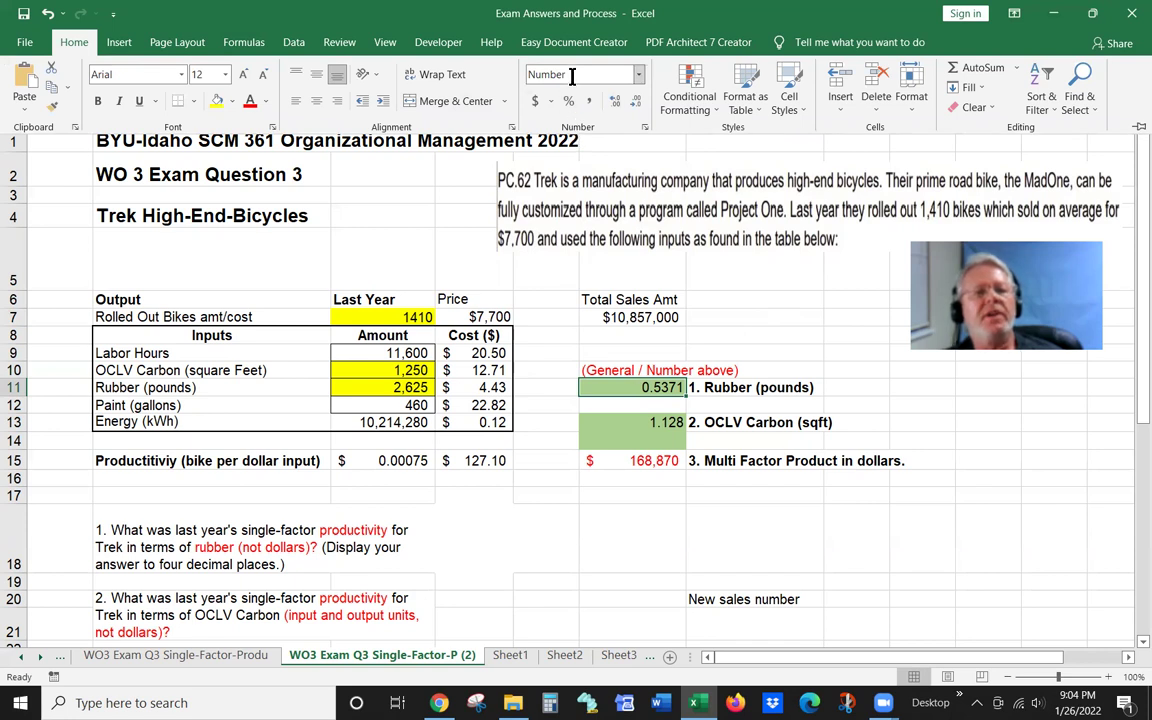
click(617, 107)
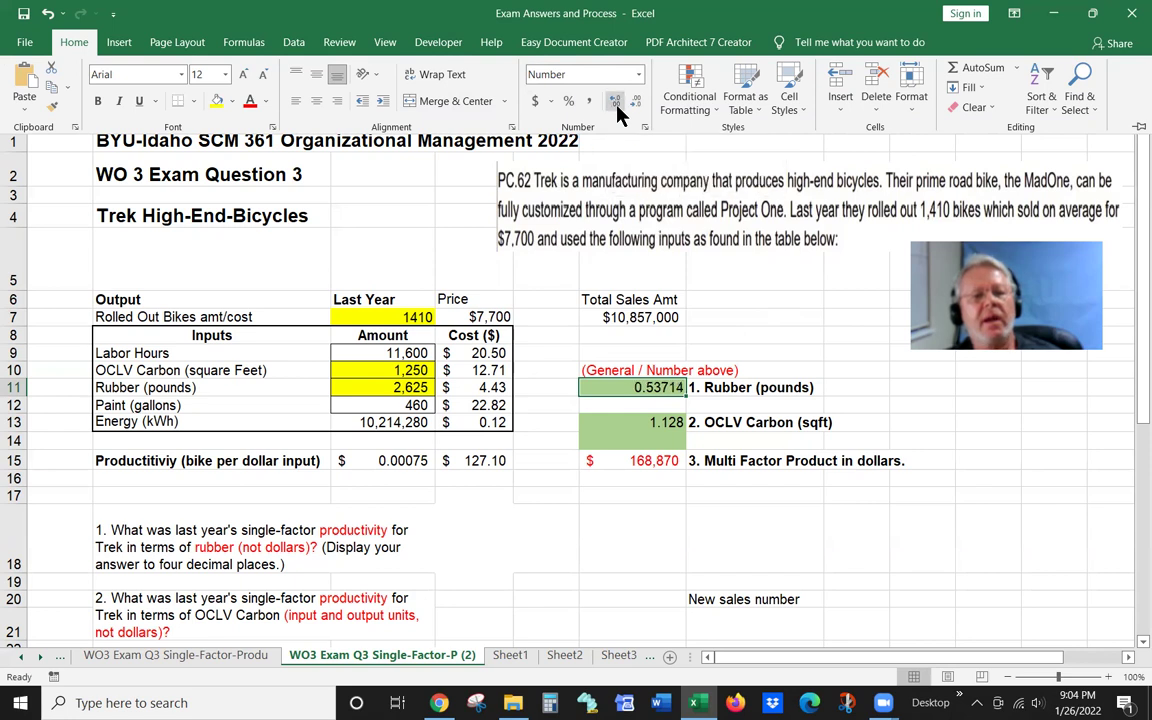
click(637, 106)
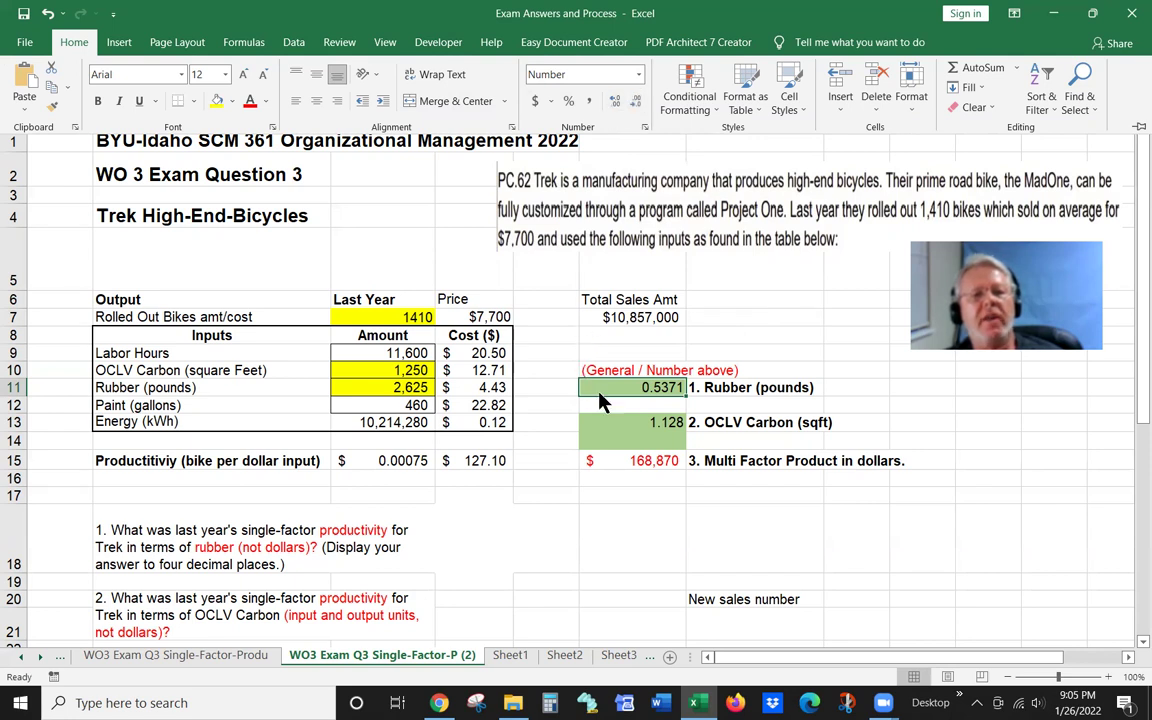
click(1136, 131)
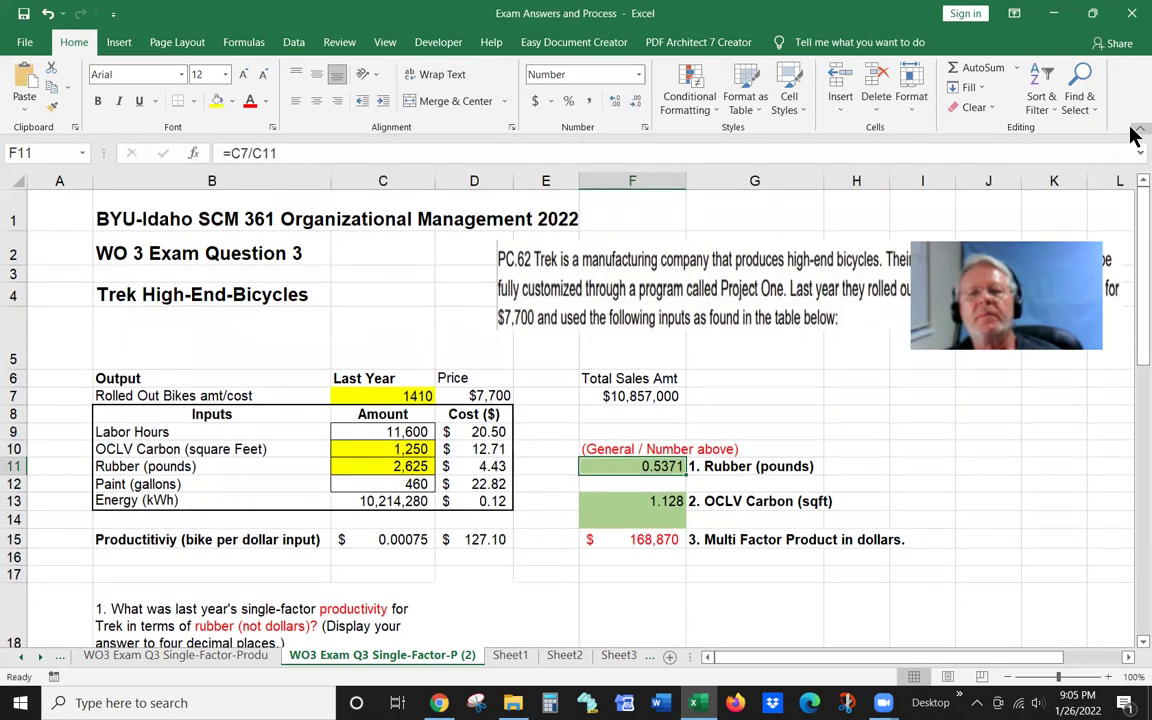
- Collapse the ribbon and check F13's OCLV carbon formula =C7/C10, showing 1.128
click(1136, 132)
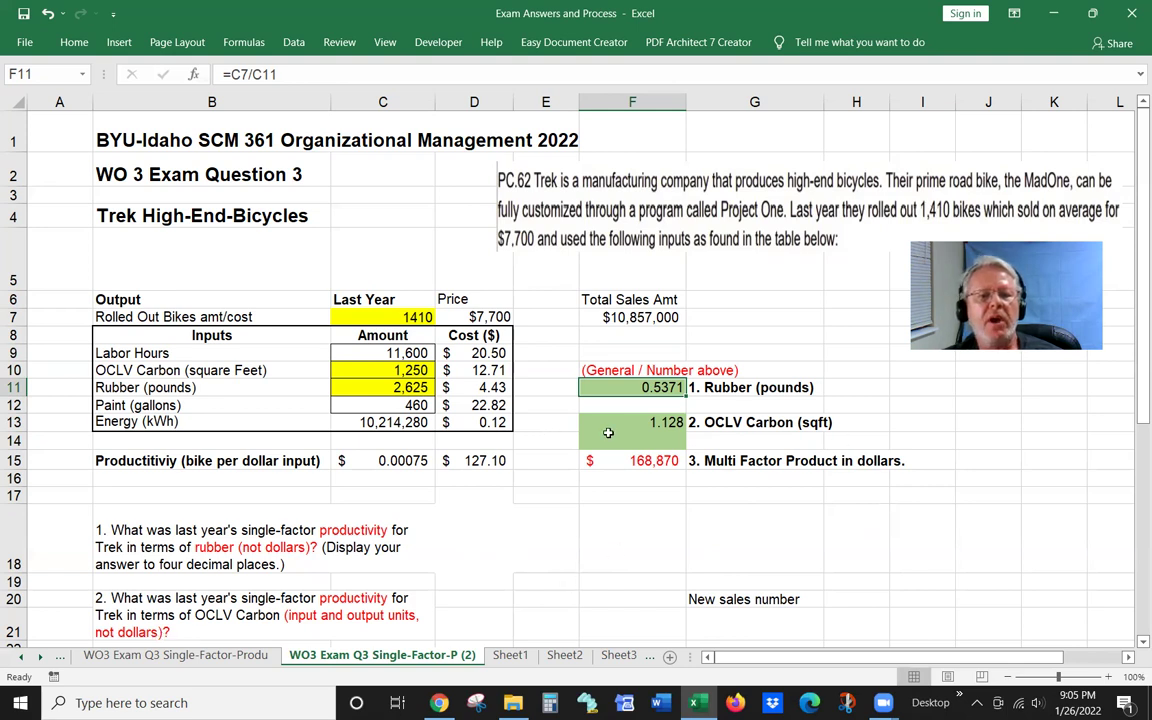
click(665, 424)
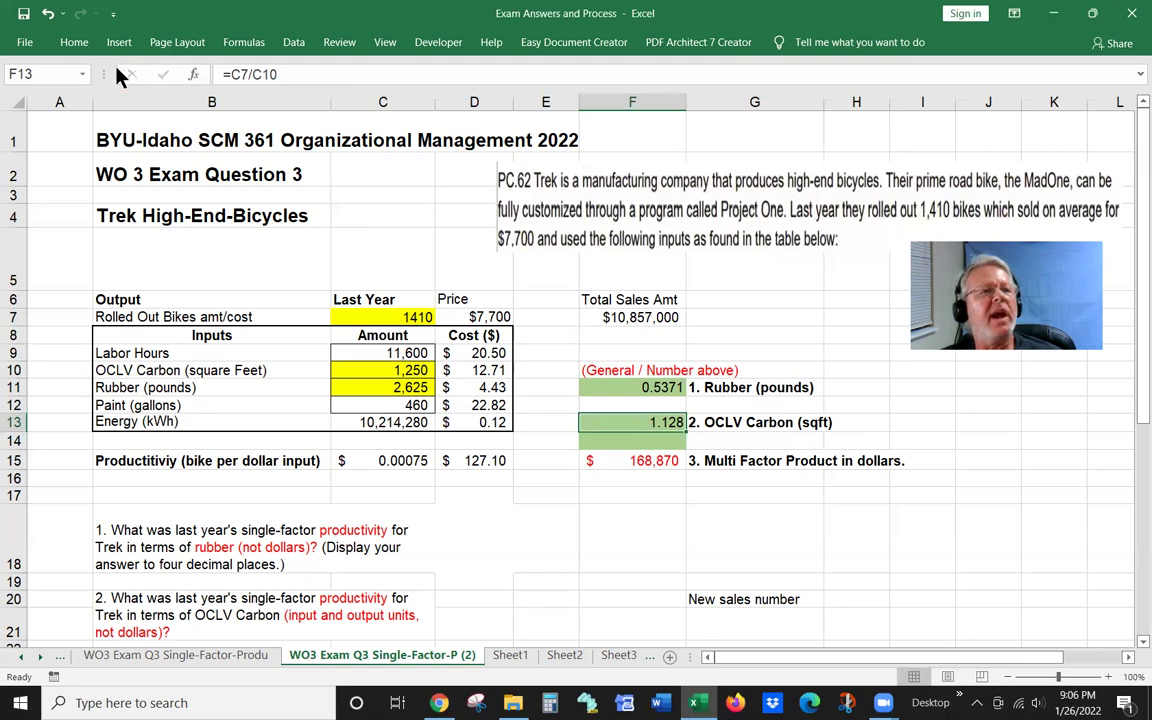
- Add then remove a decimal on F13 so it becomes Number-formatted at 1.128, then collapse the ribbon
click(78, 46)
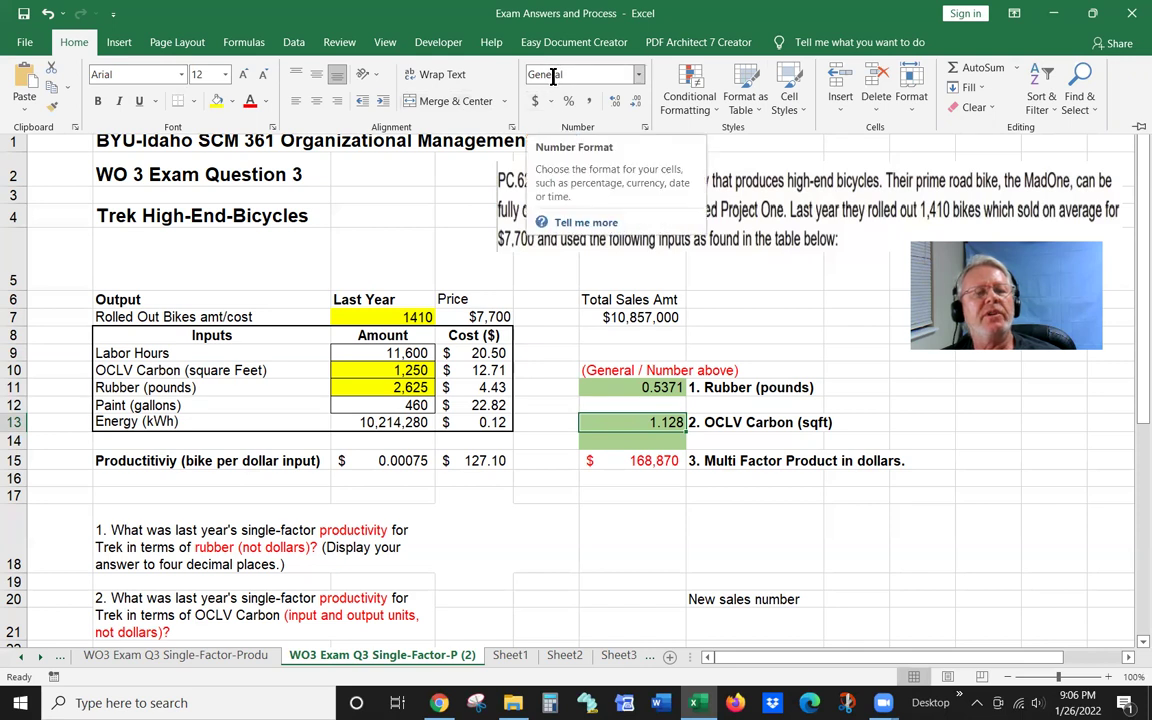
click(616, 102)
click(637, 103)
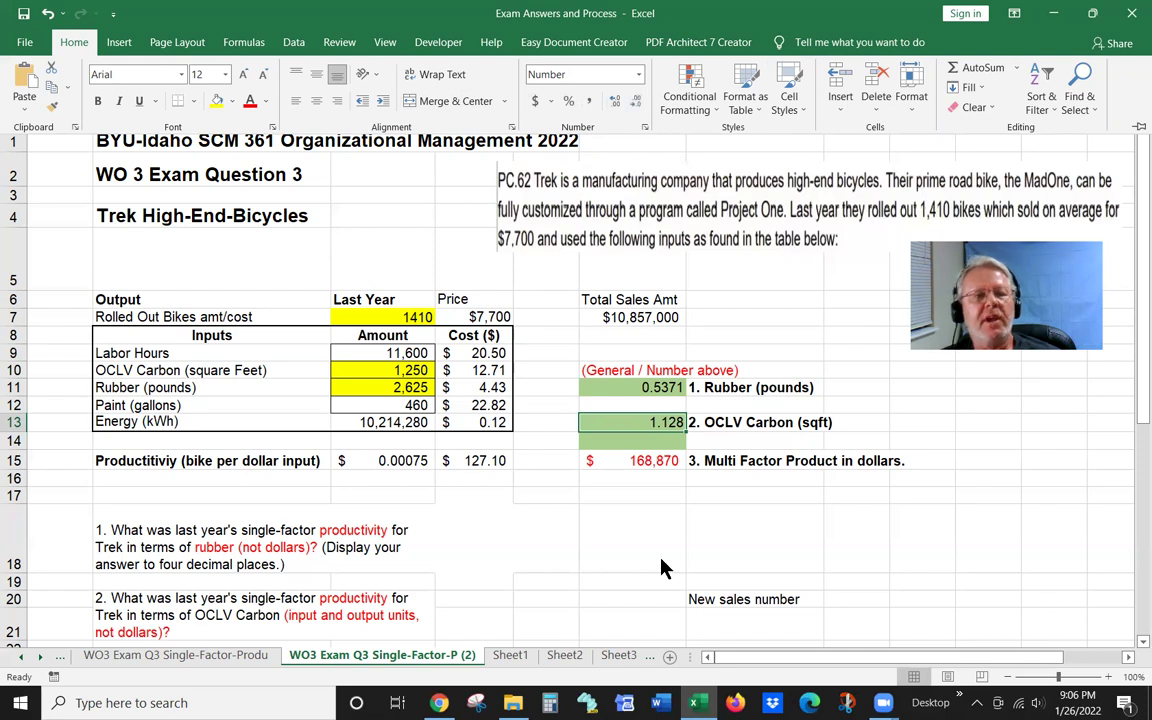
click(1138, 130)
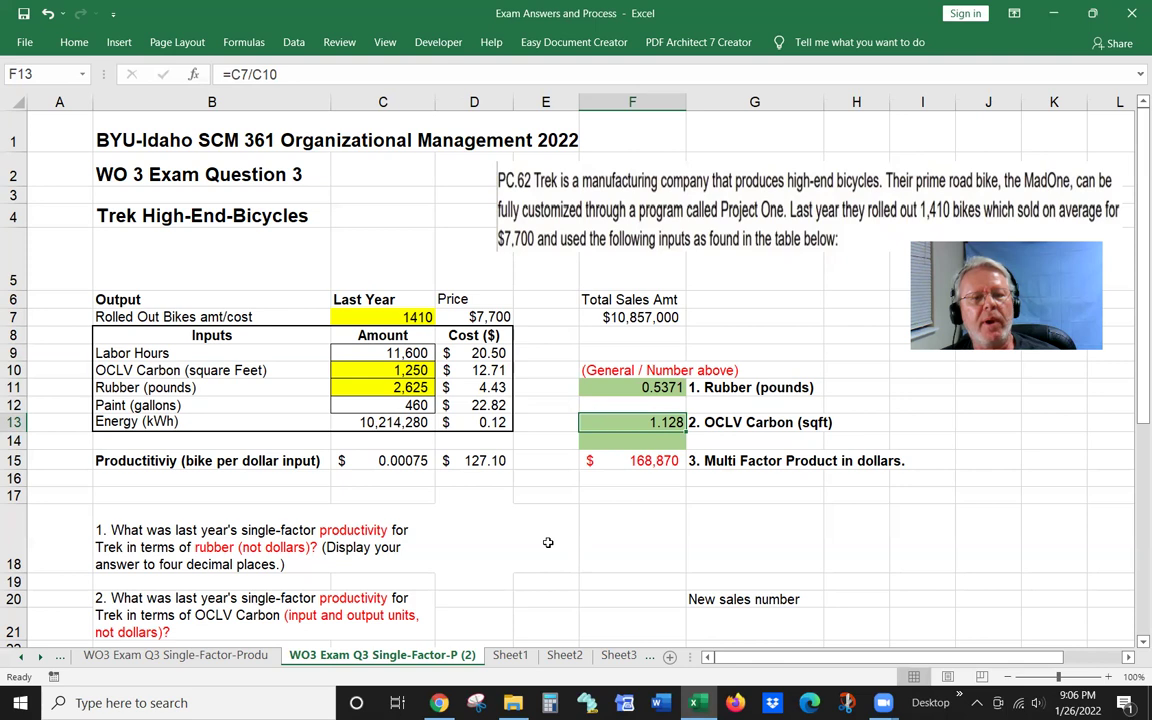
scroll(461, 563, down, 1)
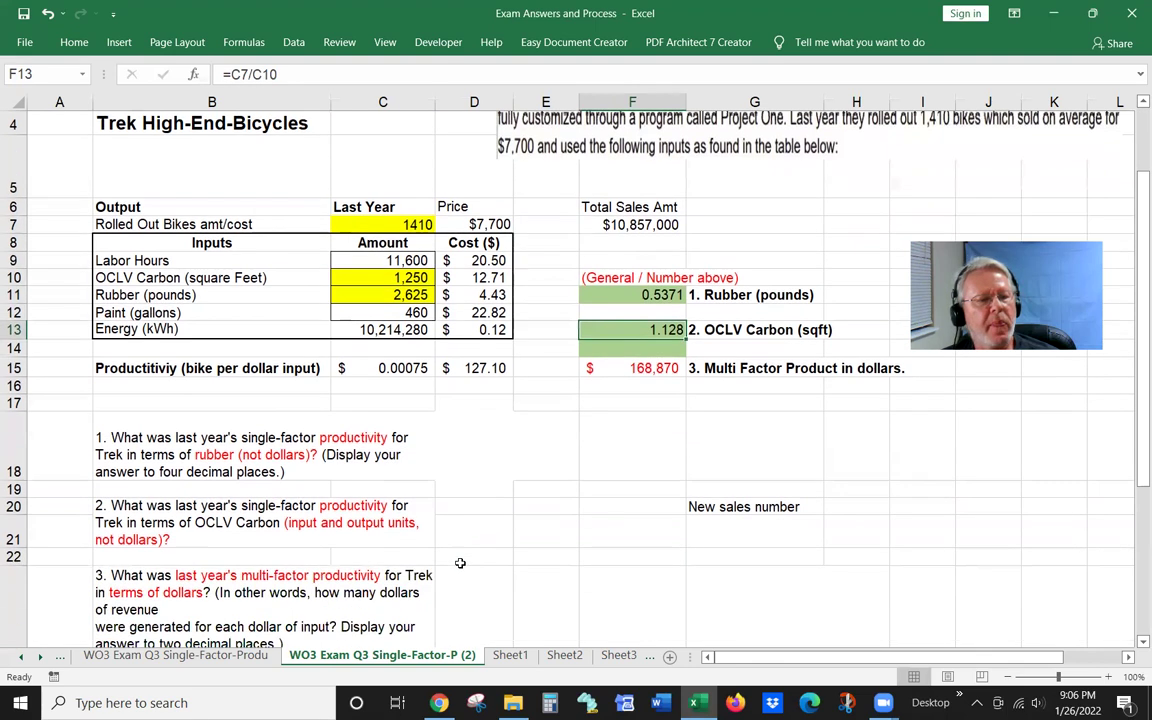
scroll(460, 563, down, 1)
scroll(460, 563, down, 1)
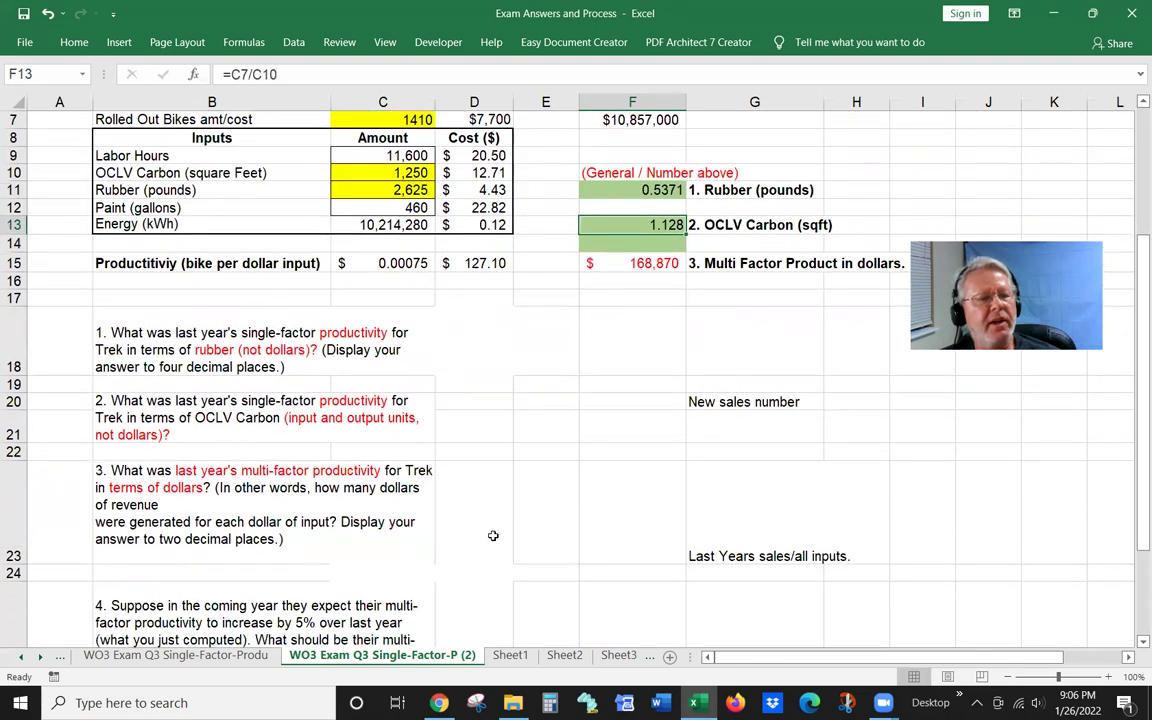
scroll(493, 536, up, 1)
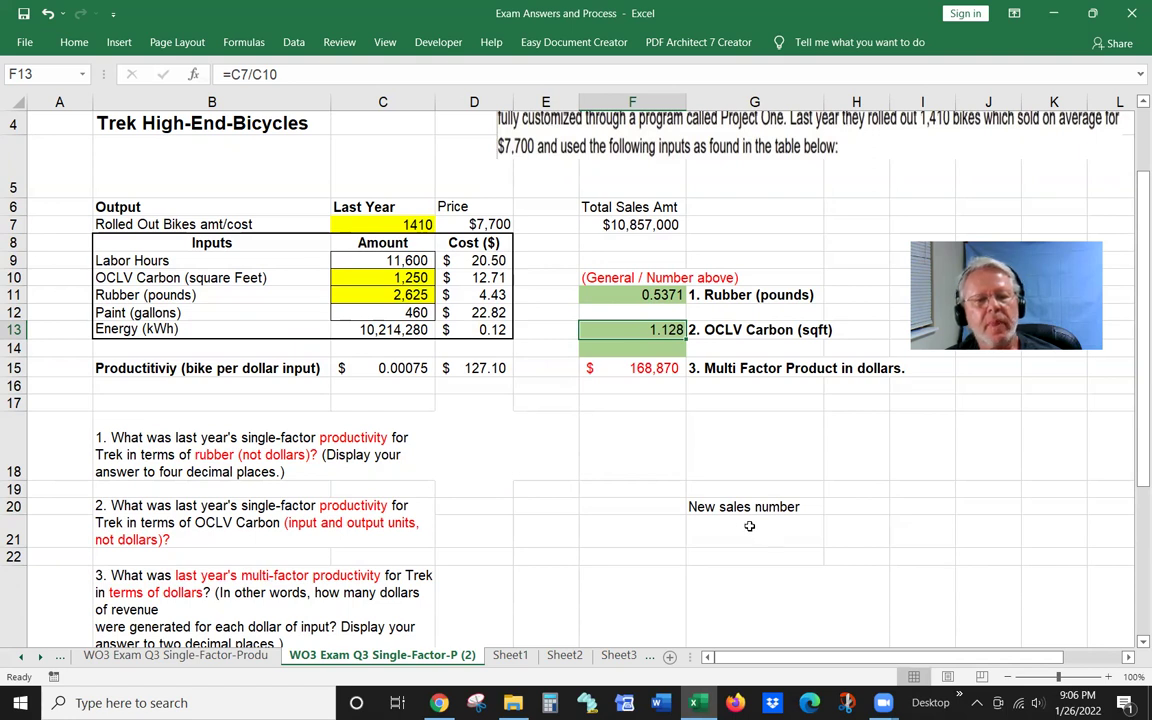
click(670, 509)
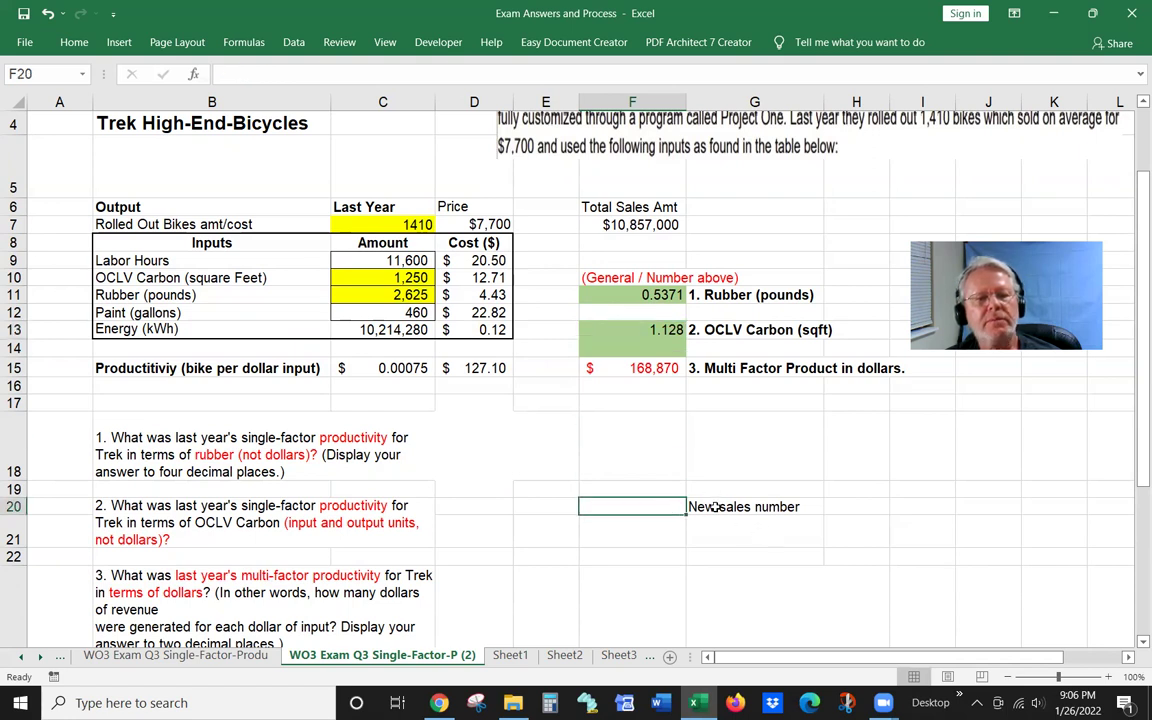
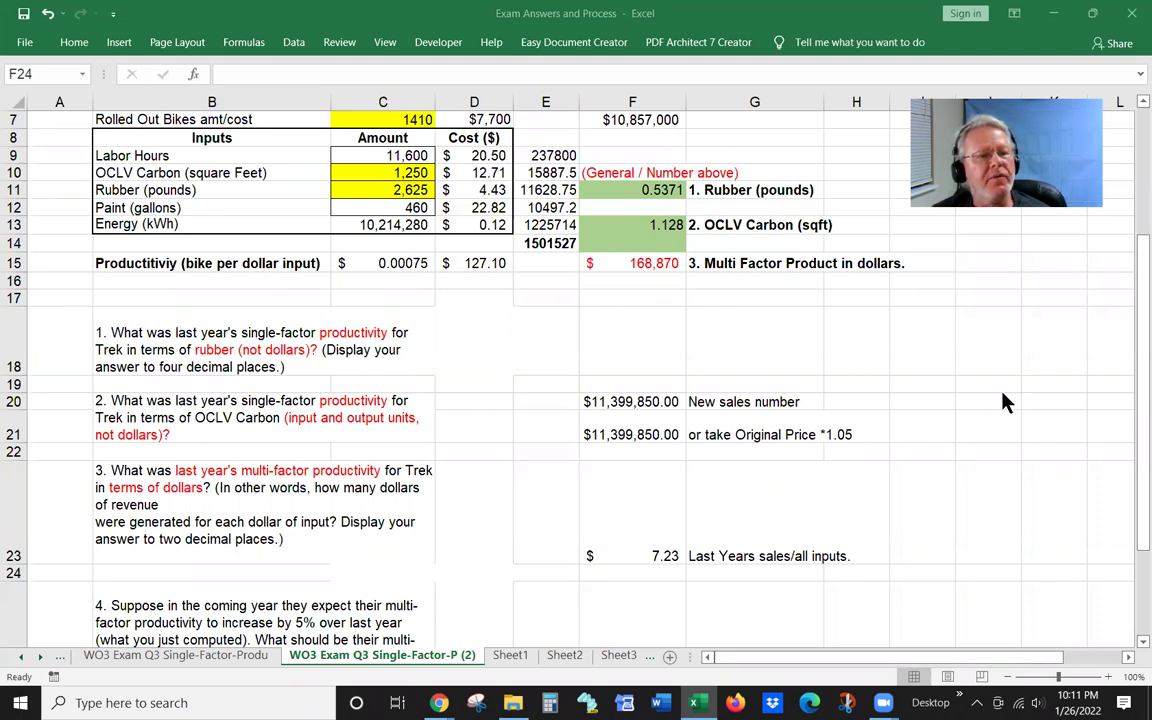
- Check the formula behind the $7.23 answer and the total of all input costs
click(656, 555)
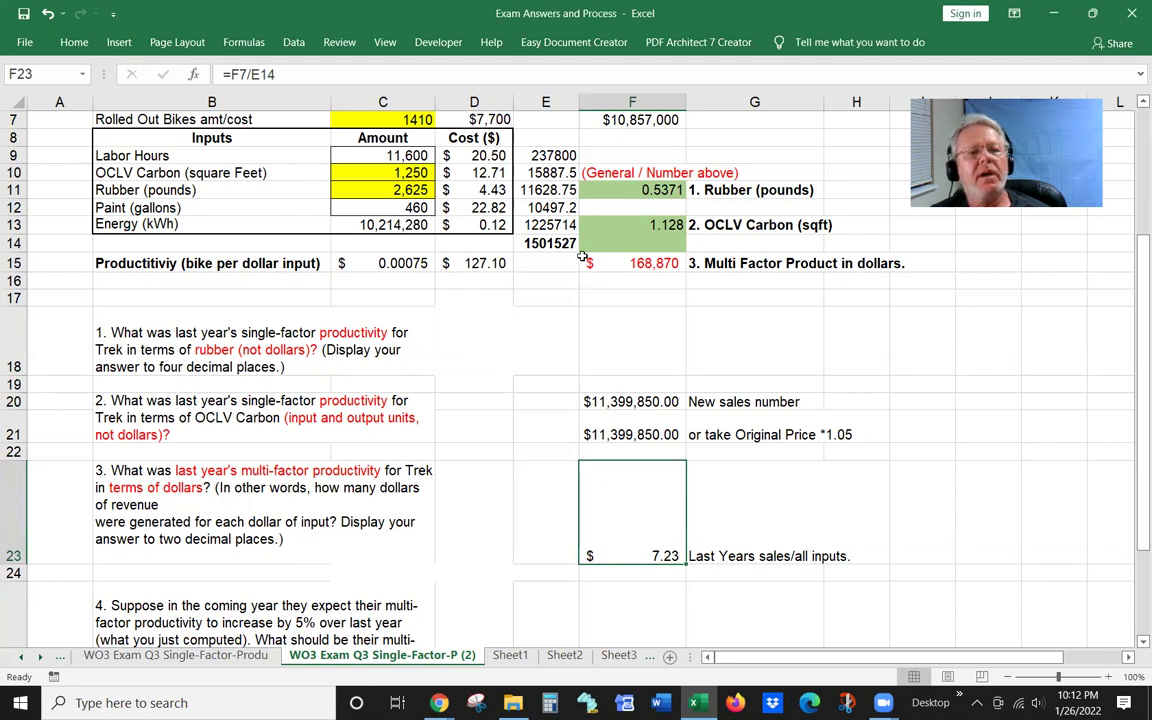
click(553, 241)
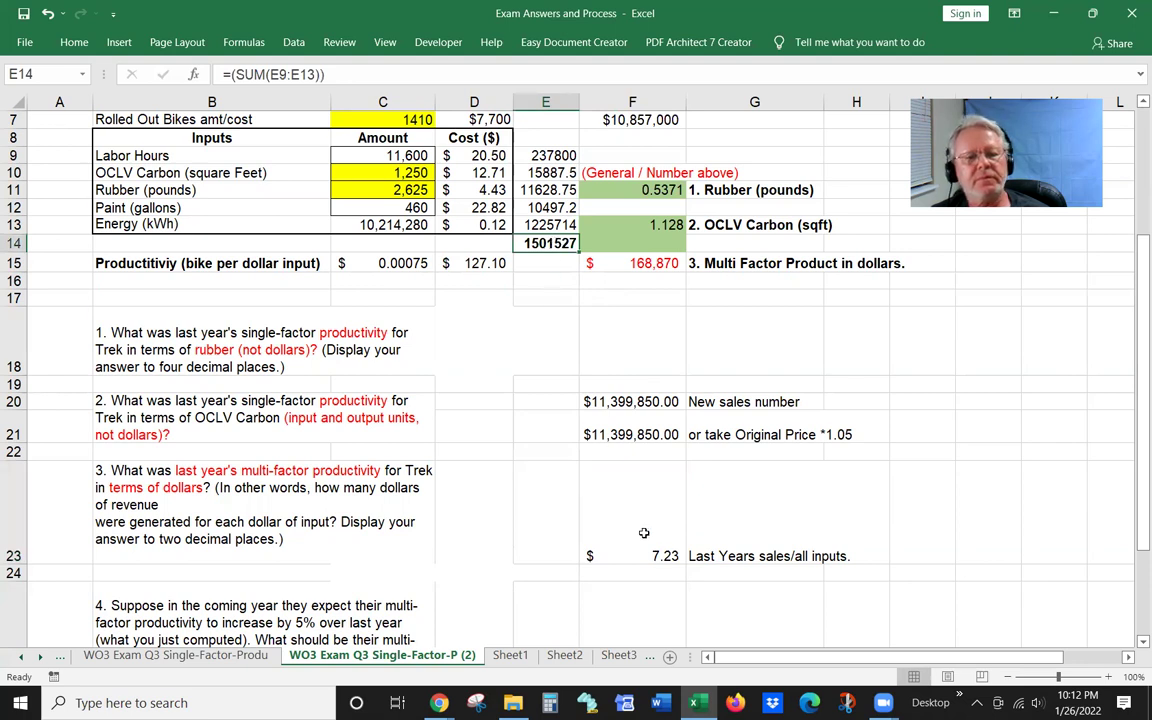
key(Return)
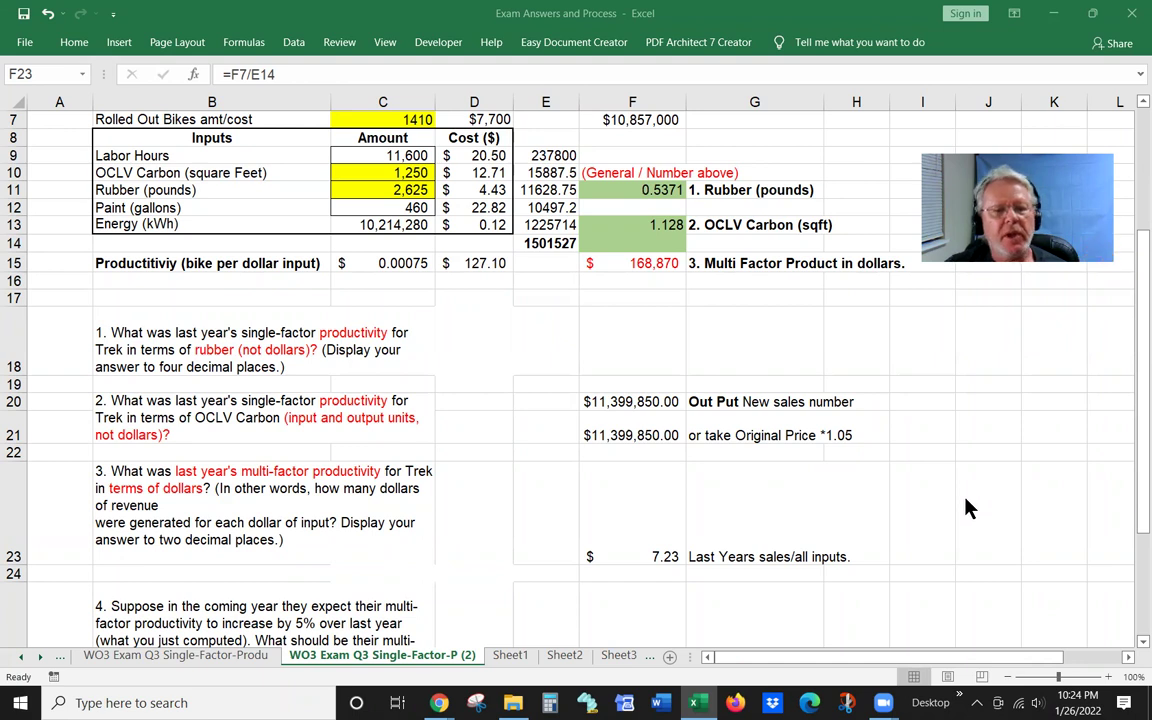
- Review the question 3 answer formula and the label beside it
click(666, 554)
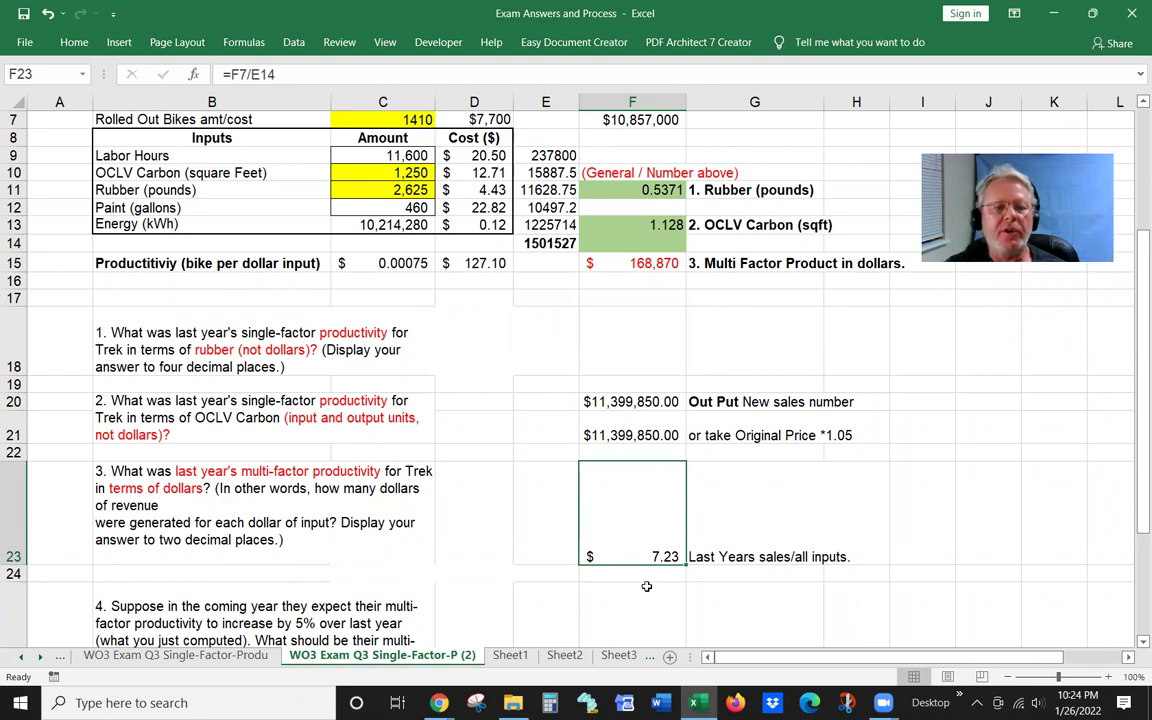
click(726, 503)
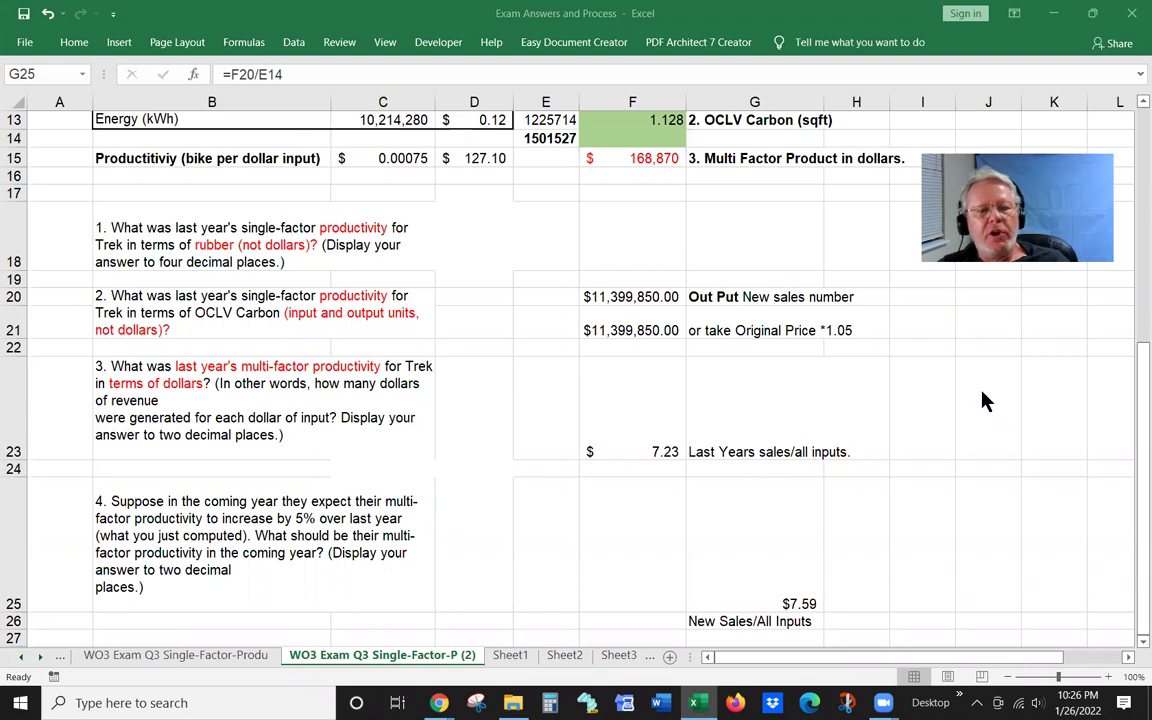
click(784, 576)
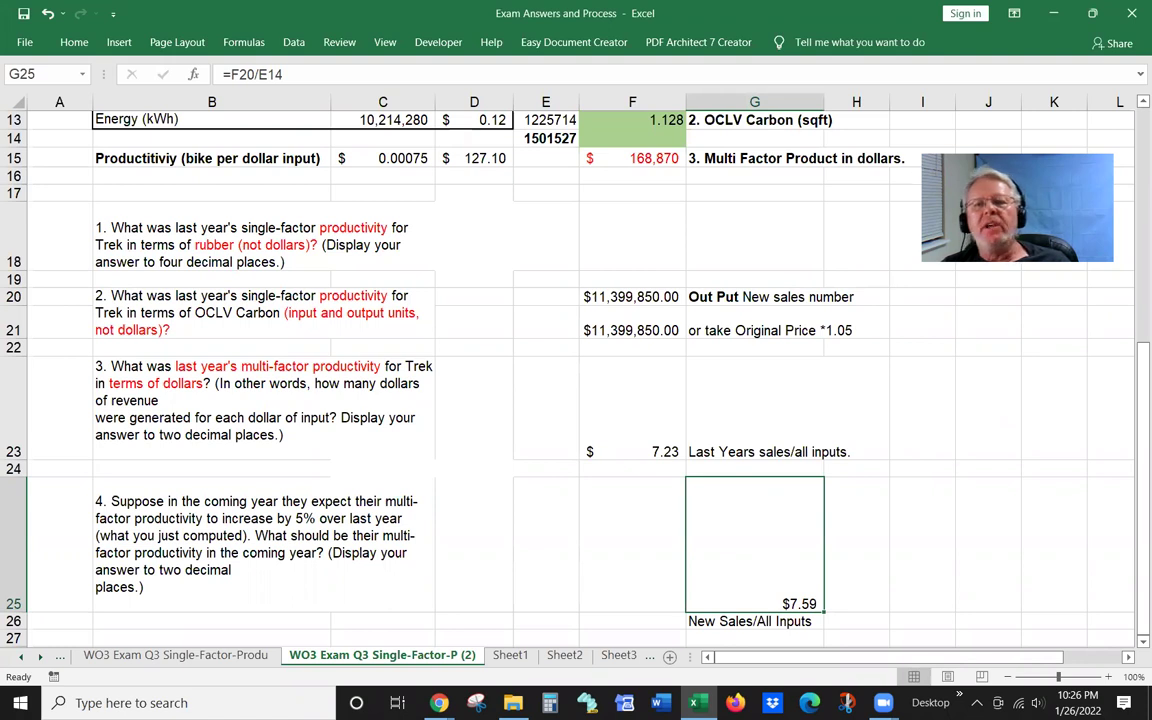
scroll(1133, 110, up, 3)
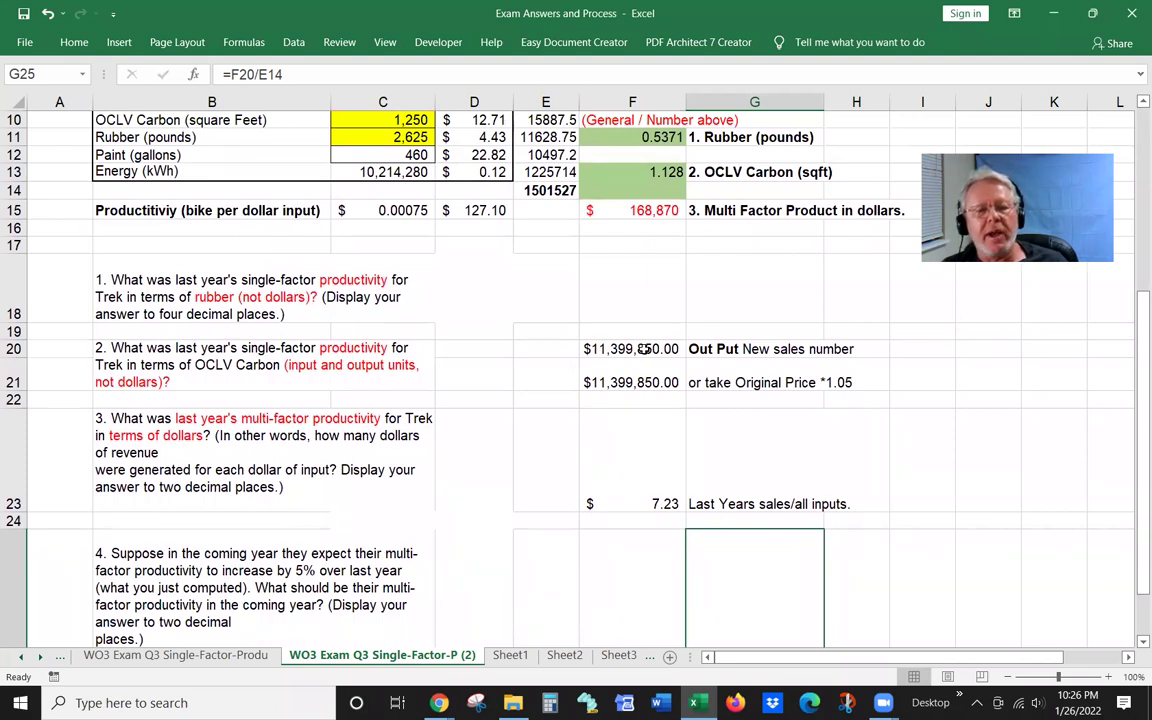
scroll(951, 520, down, 3)
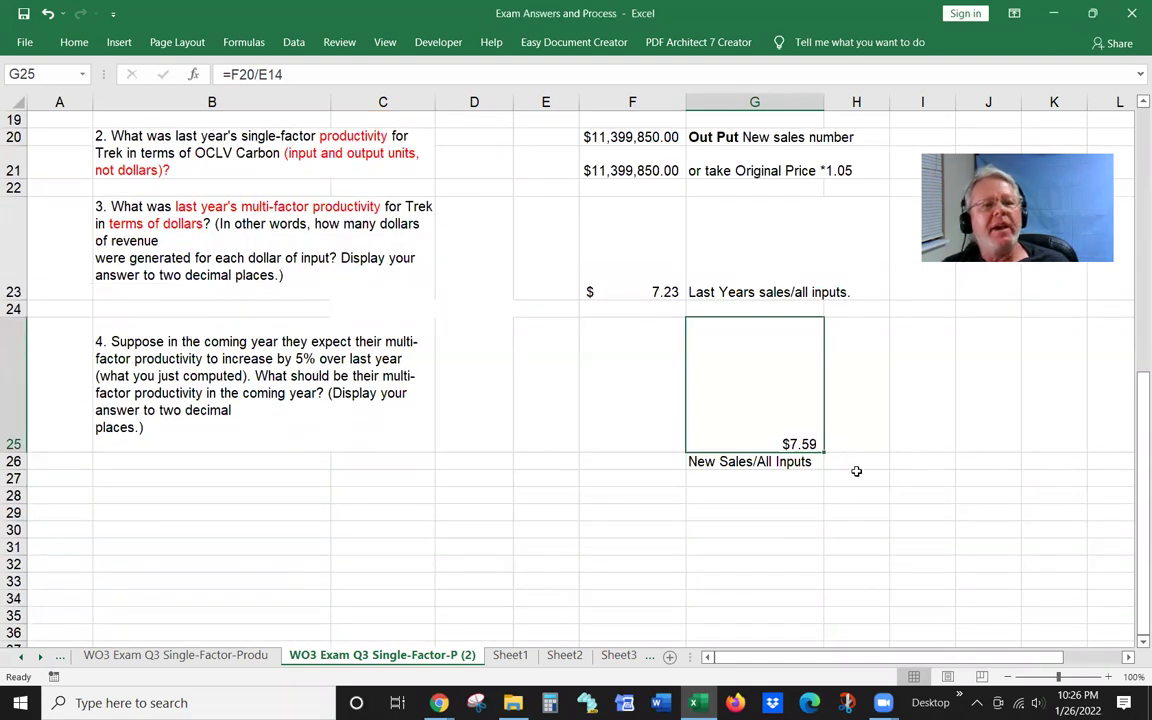
scroll(856, 471, up, 4)
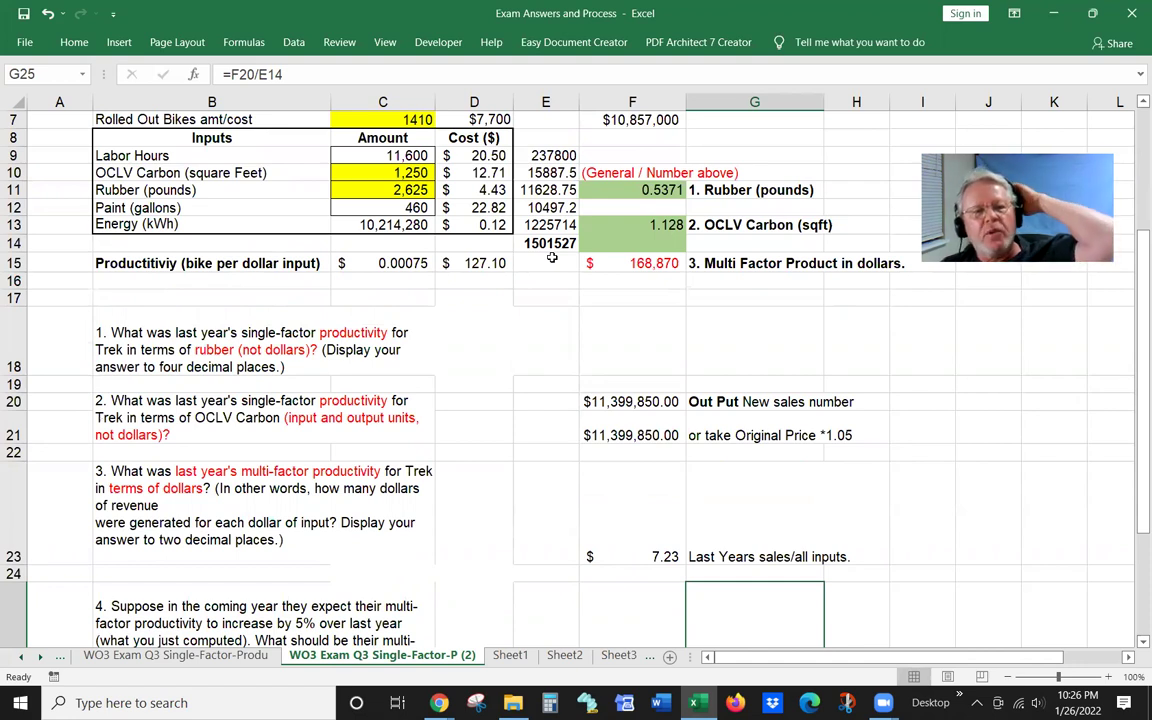
click(957, 412)
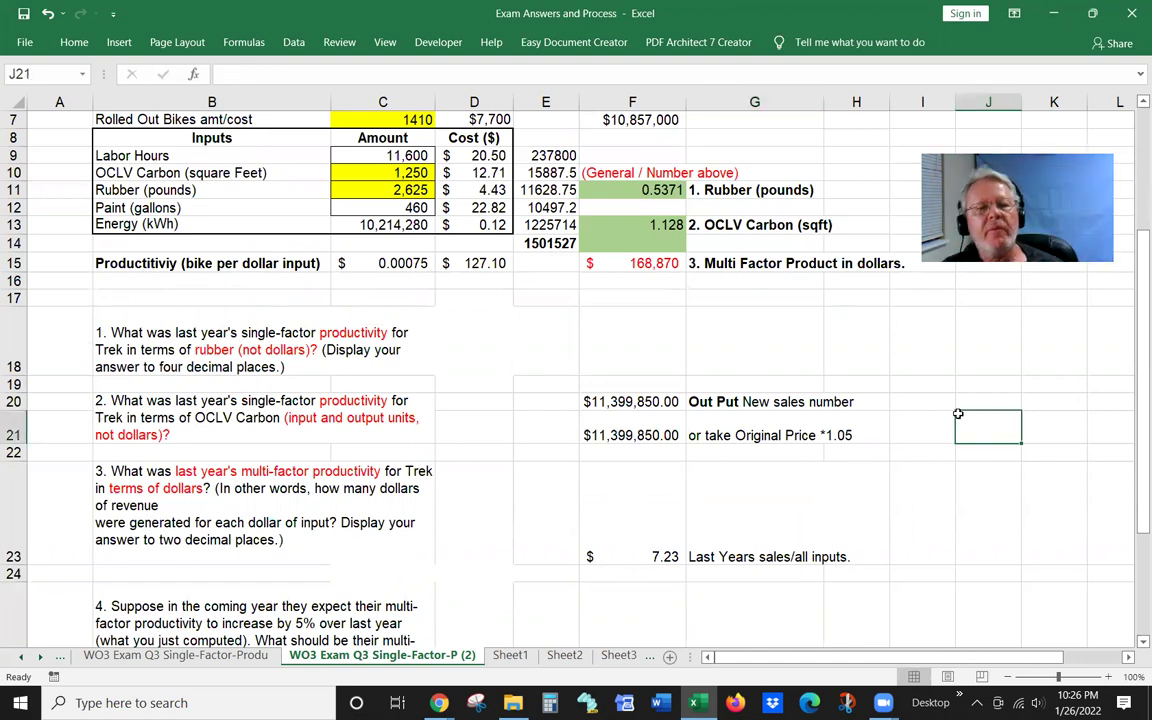
scroll(940, 508, down, 2)
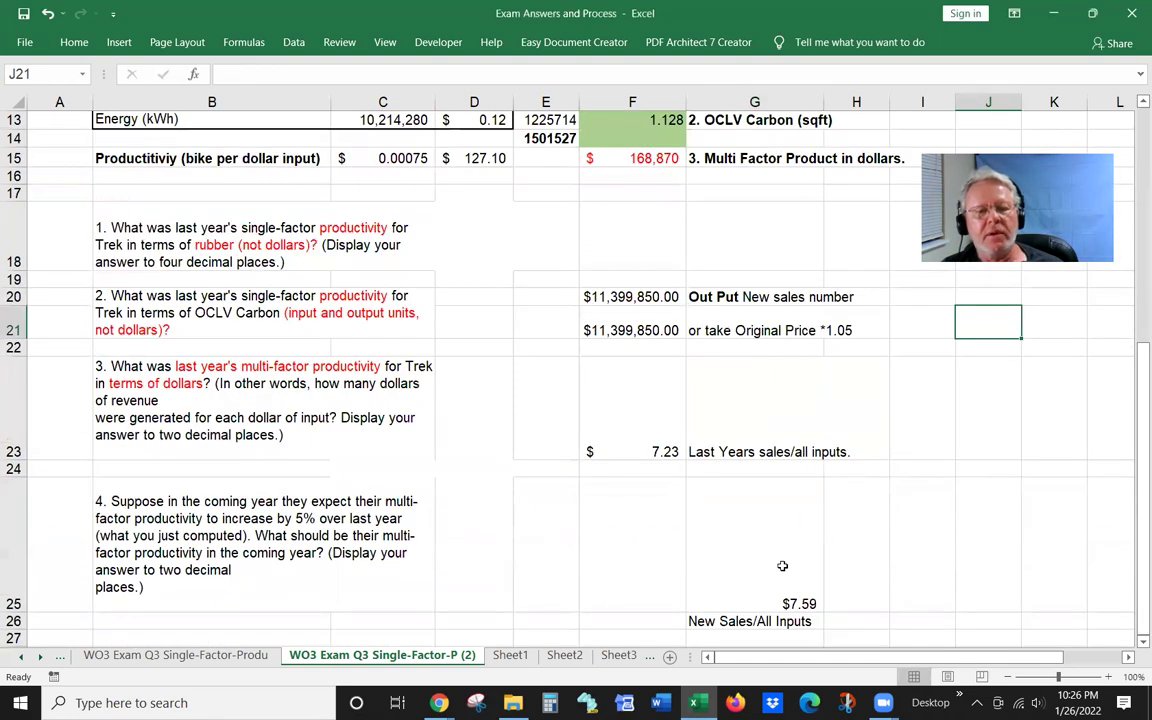
scroll(867, 555, down, 4)
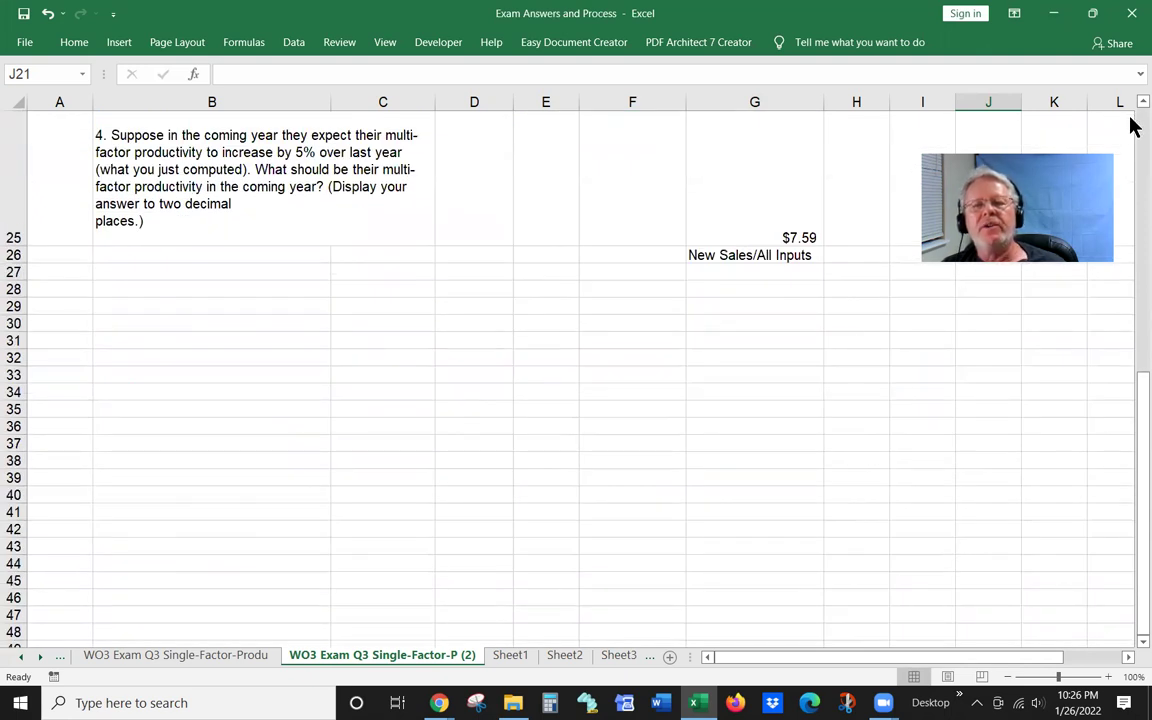
scroll(1133, 110, up, 3)
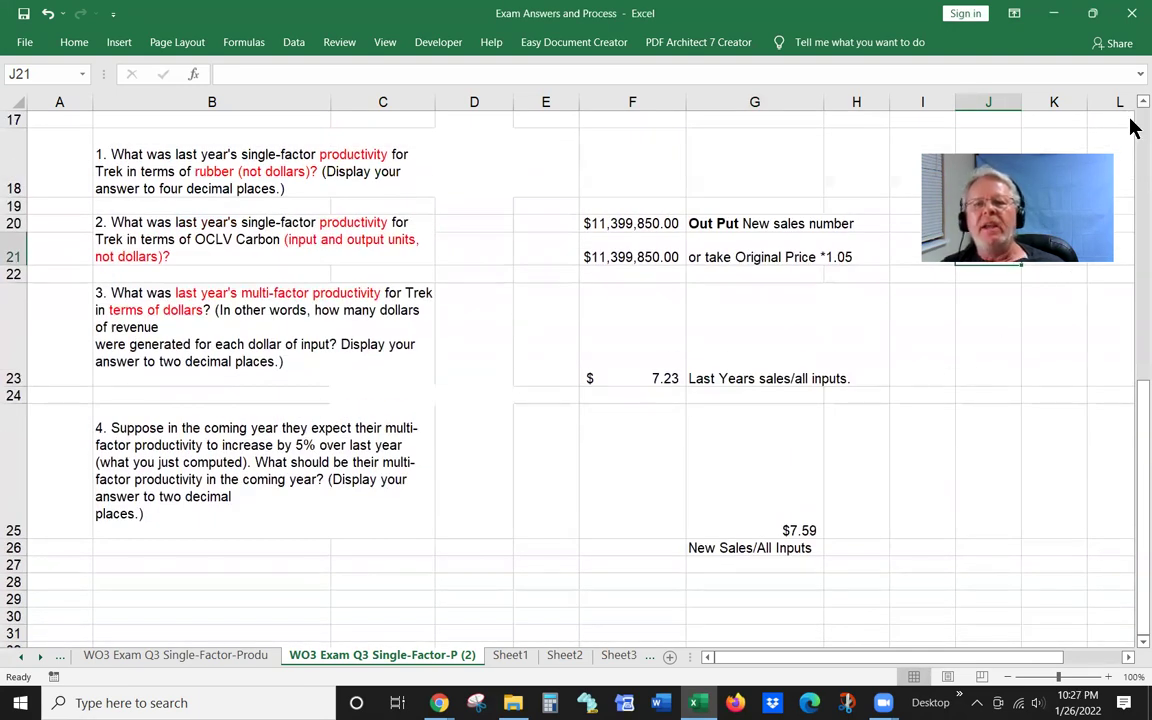
scroll(1133, 125, up, 5)
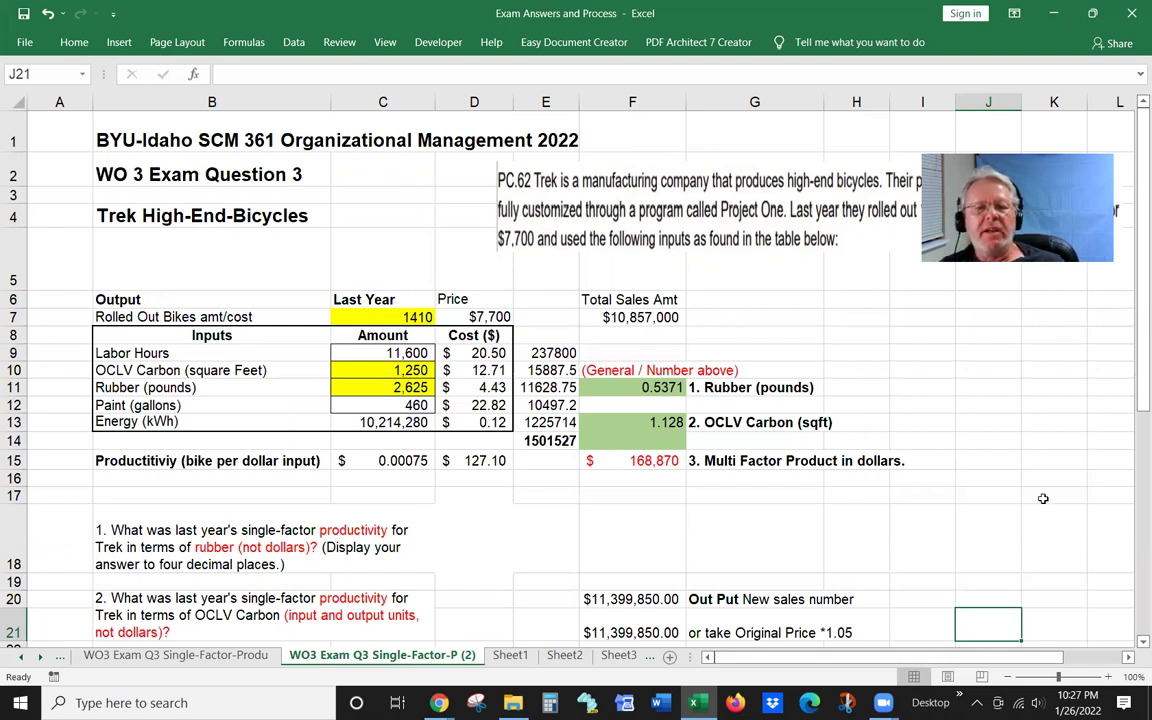
scroll(1051, 471, down, 2)
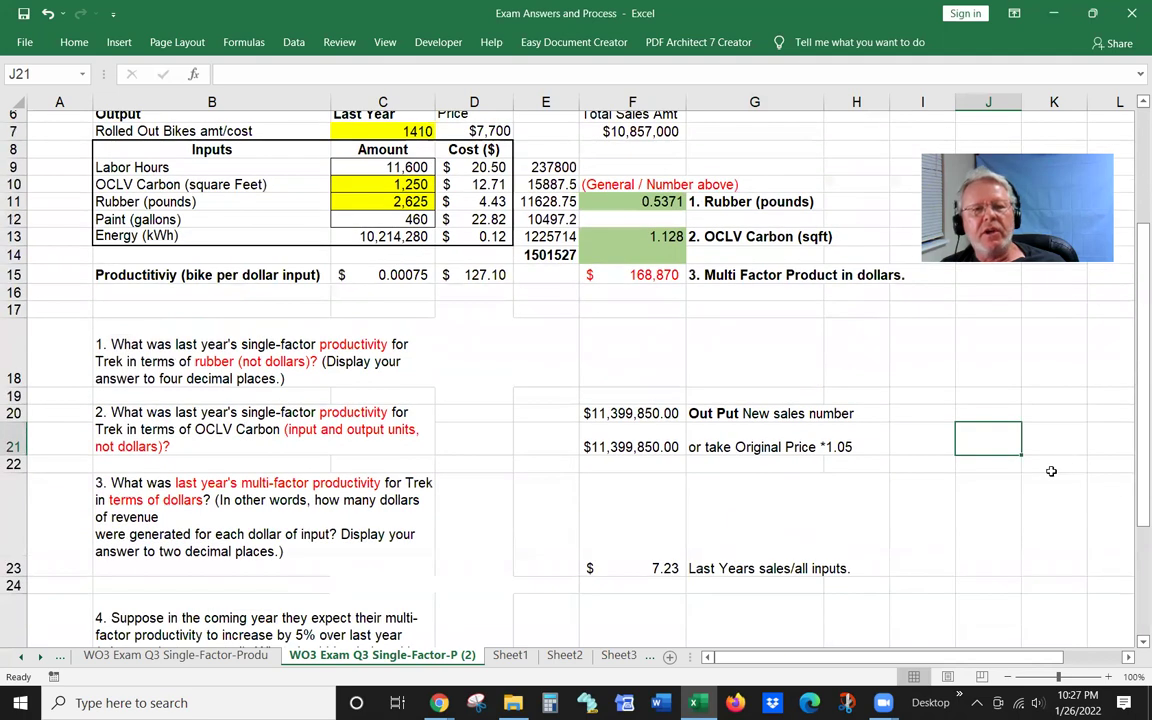
scroll(1051, 471, down, 1)
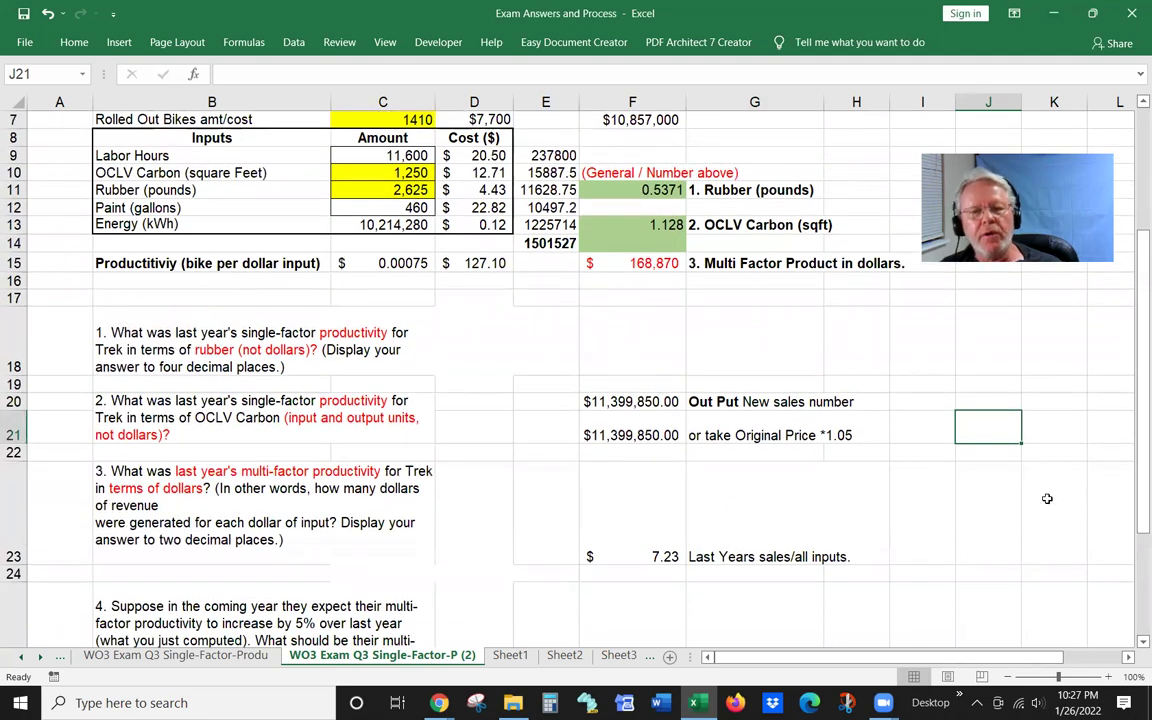
scroll(1047, 498, down, 2)
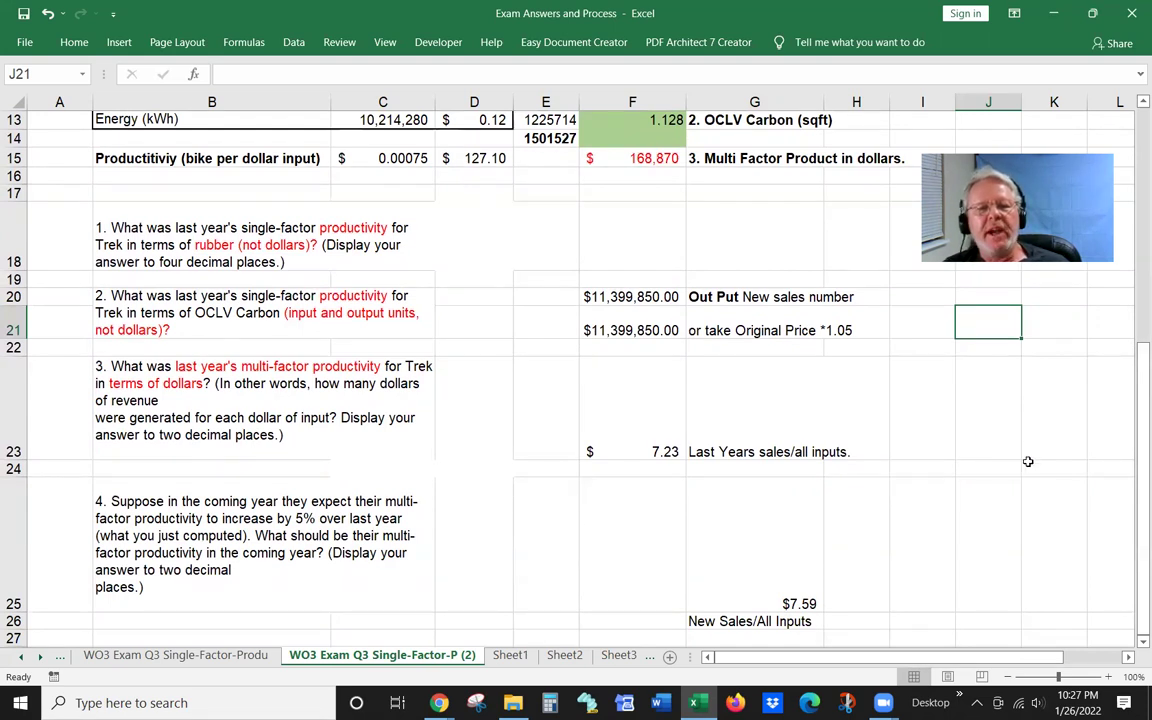
scroll(1028, 461, down, 4)
scroll(1028, 461, up, 4)
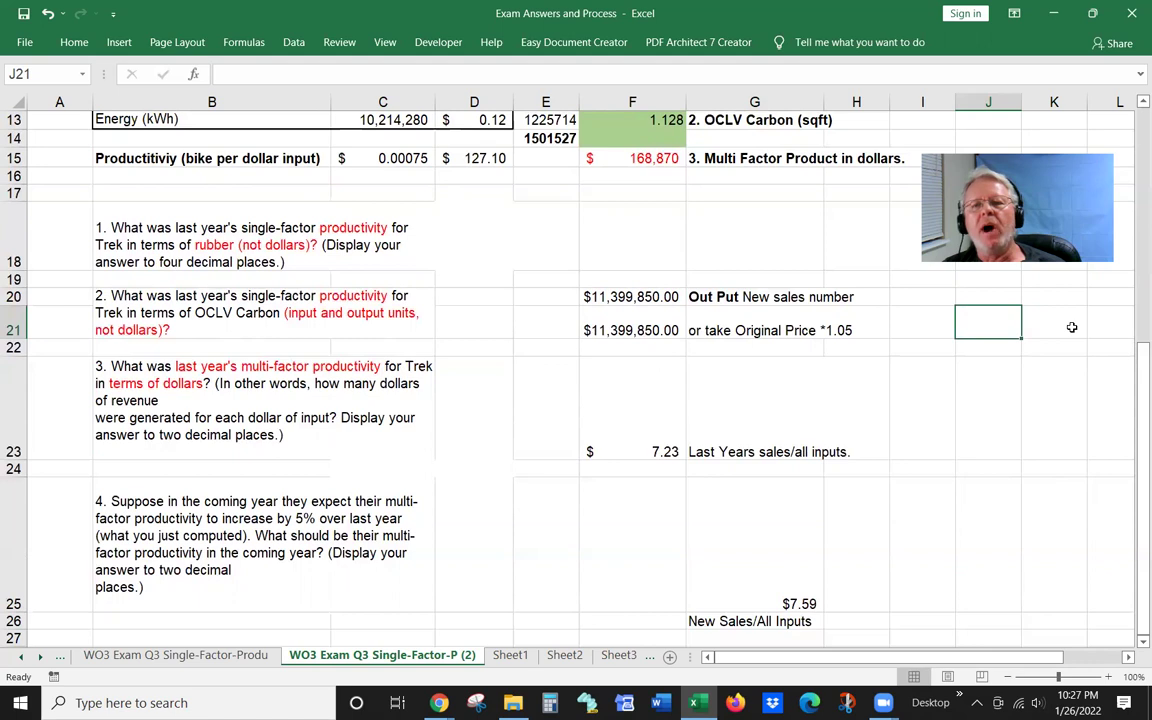
scroll(1133, 118, up, 3)
scroll(1133, 118, up, 1)
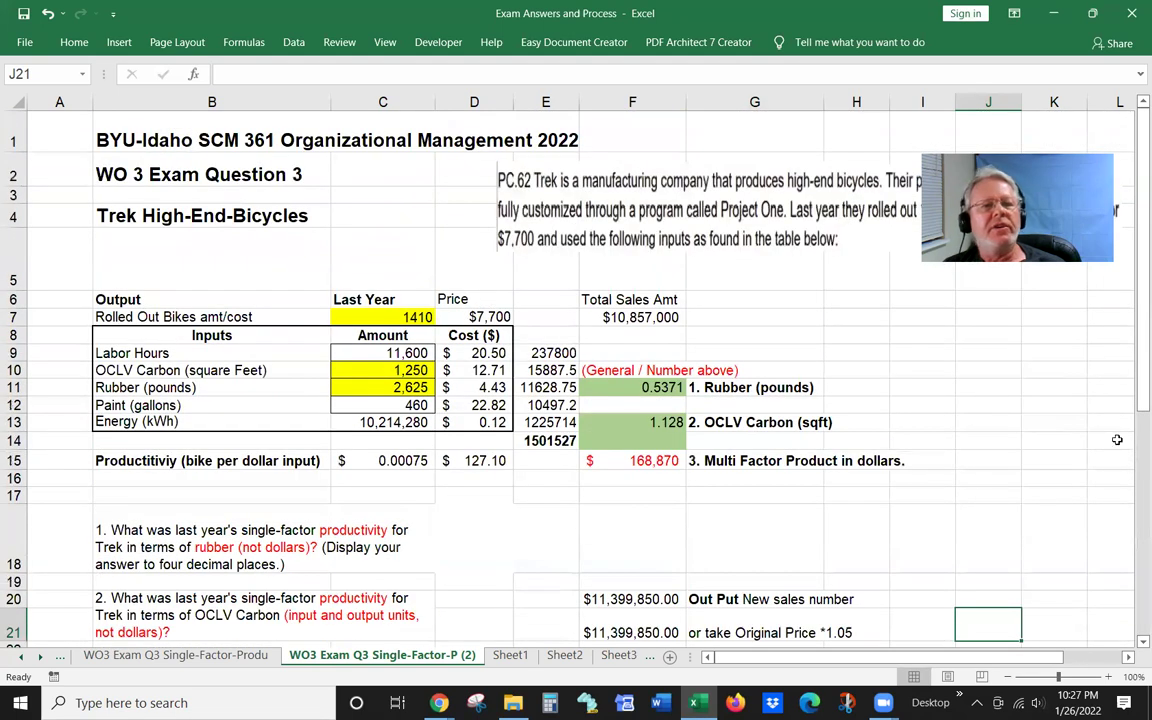